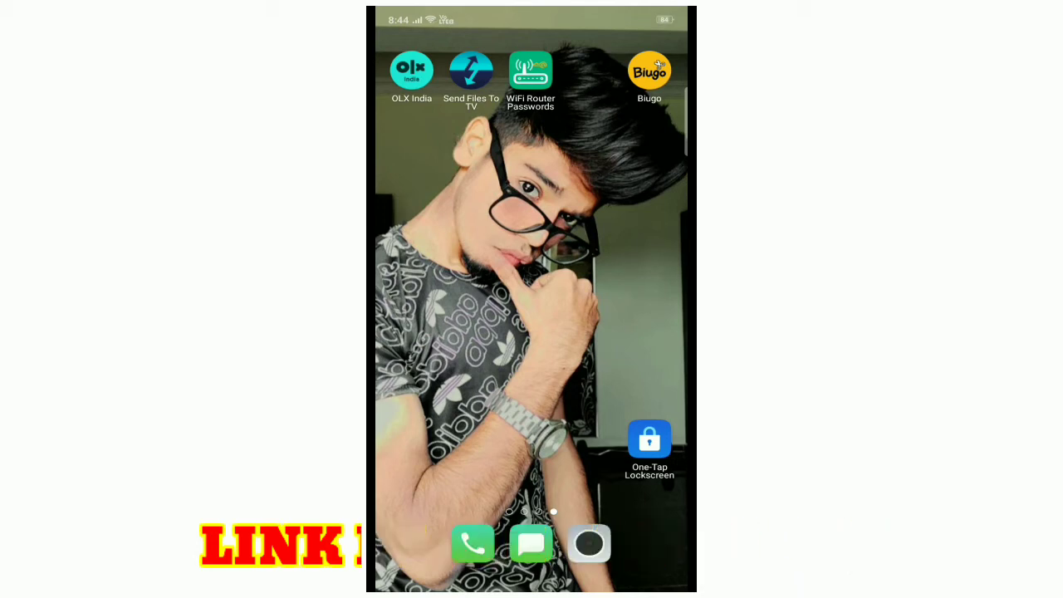
- Launch Biugo and go to its template search page
click(658, 64)
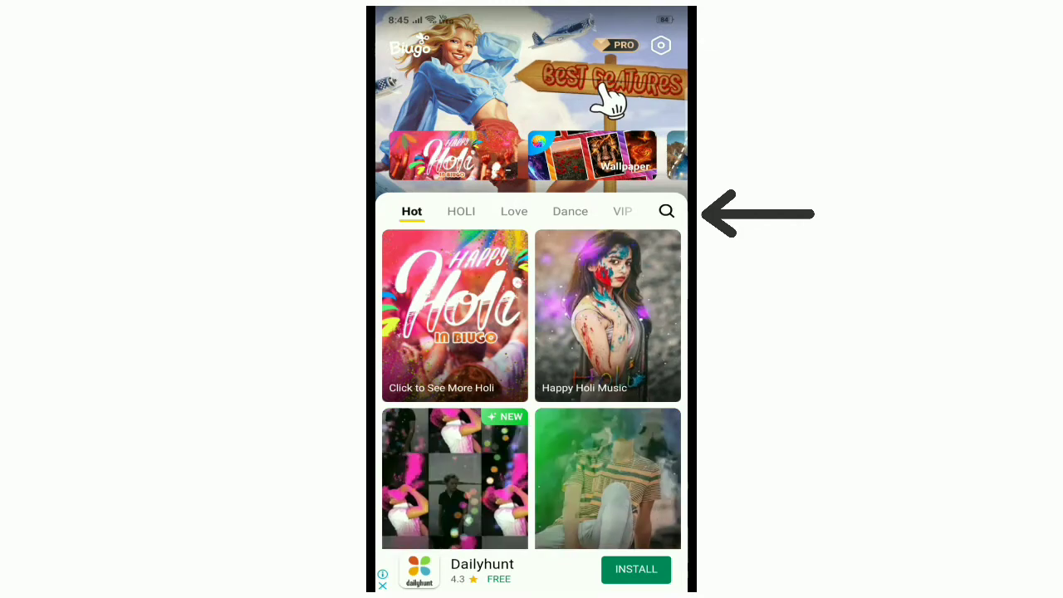
click(665, 210)
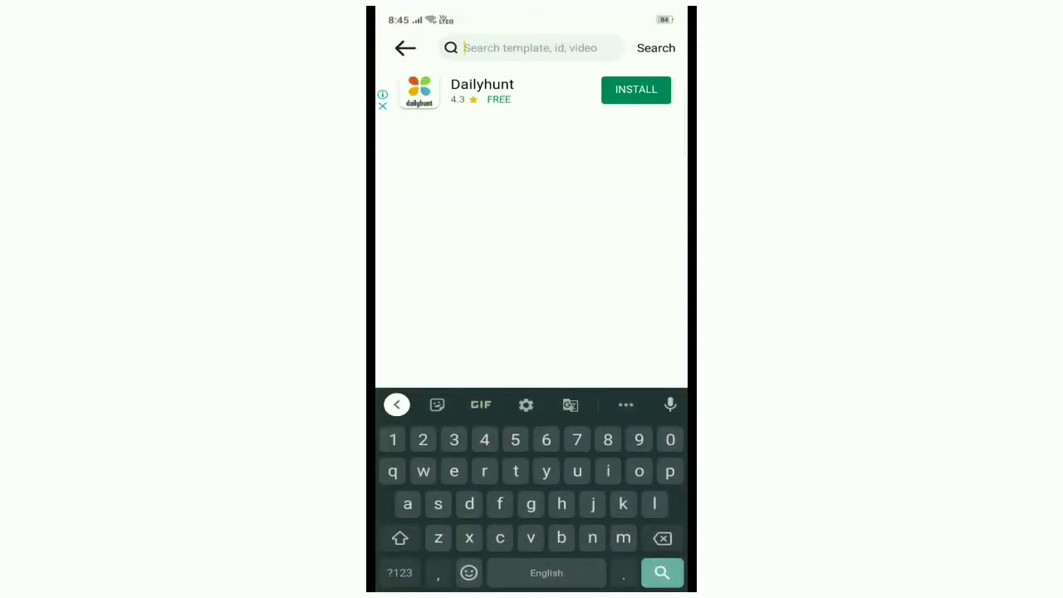
- Search Biugo templates for 'maya hee'
text(maya)
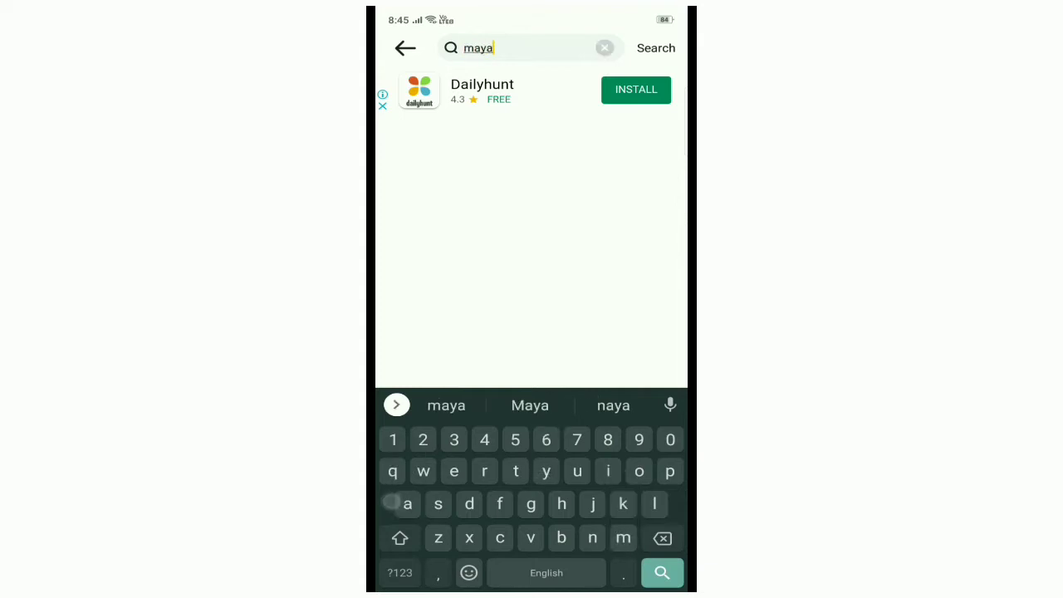
click(515, 405)
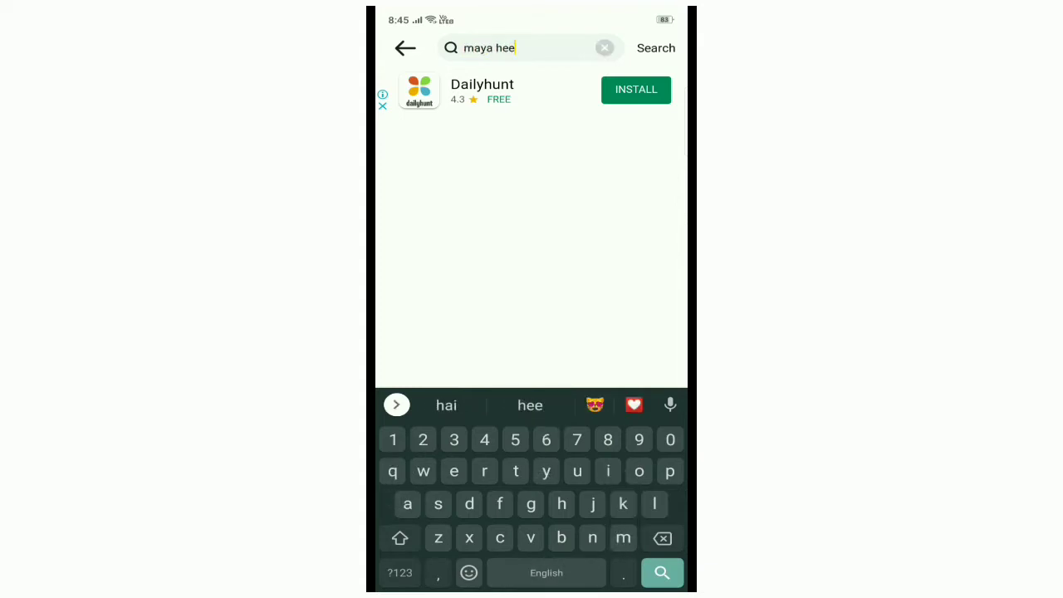
click(661, 572)
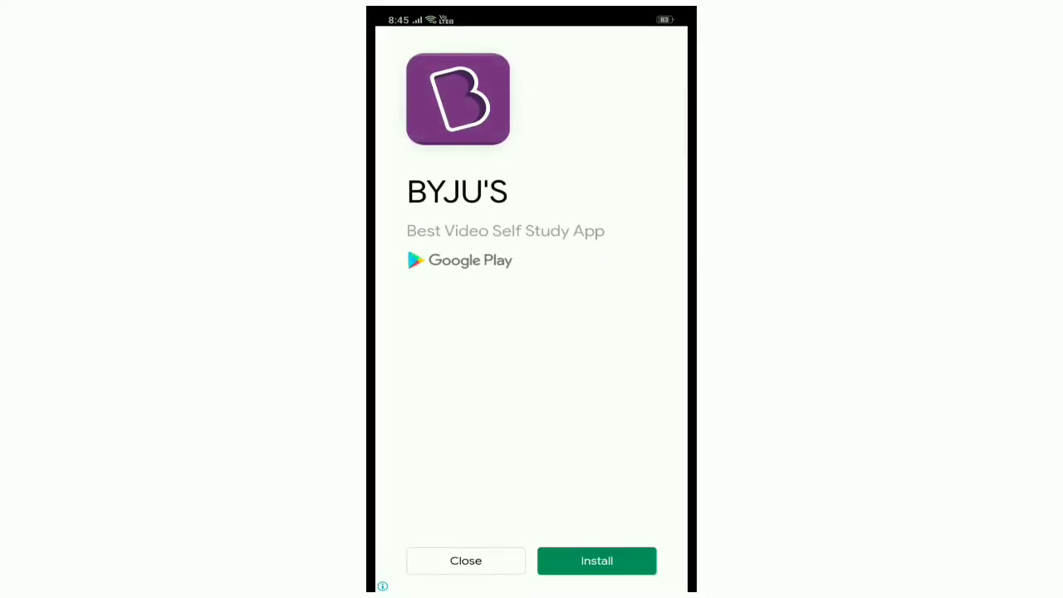
- Dismiss the BYJU'S ad and unlock the Funny Maya Hee Deepfake template by watching an ad
click(466, 560)
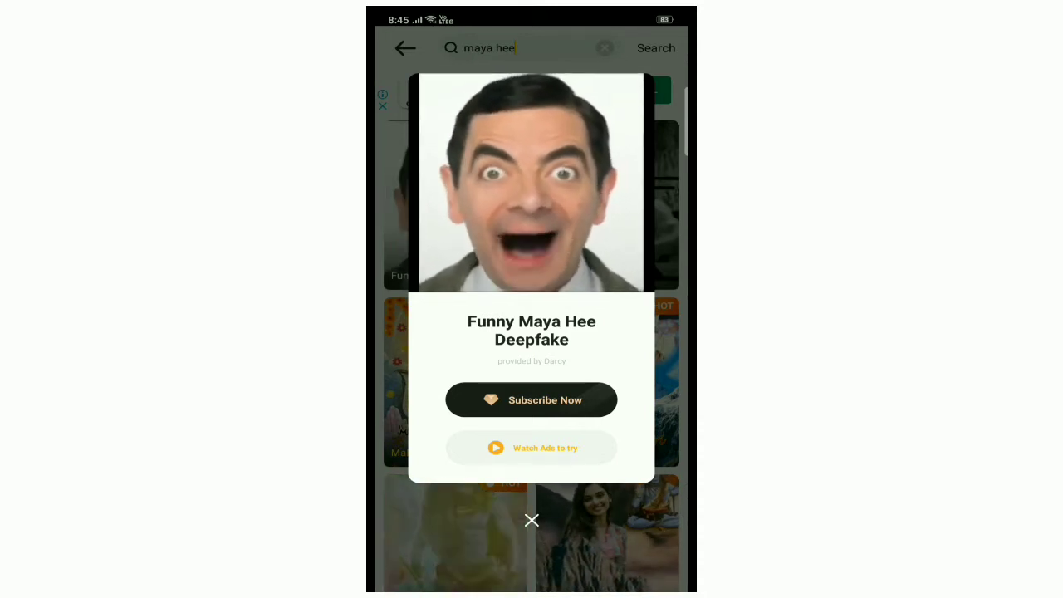
click(531, 448)
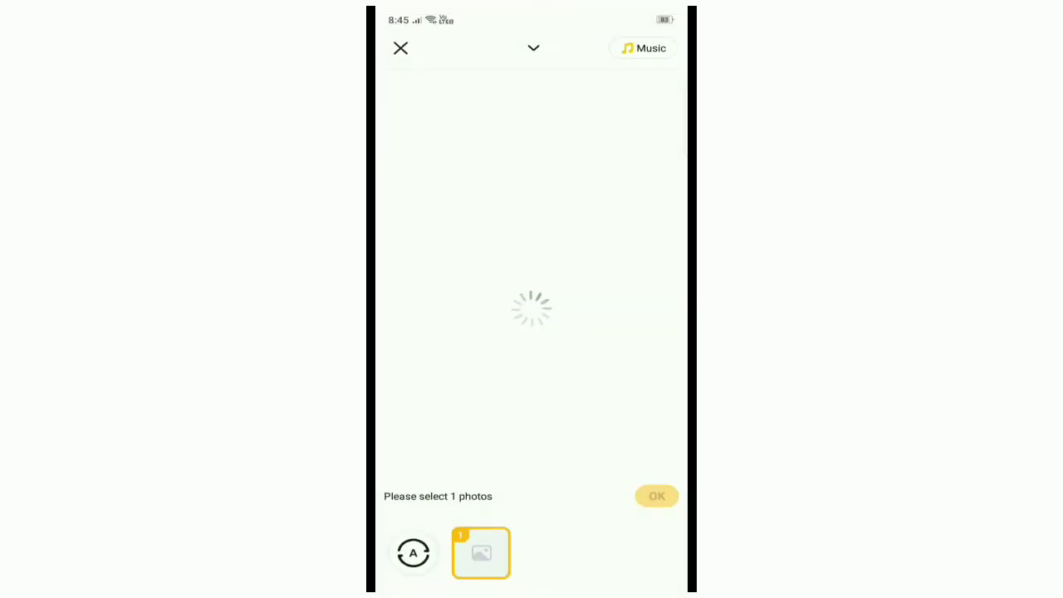
- Choose the young man's teal-cap face photo from the All Items grid for the template
scroll(532, 274, down, 3)
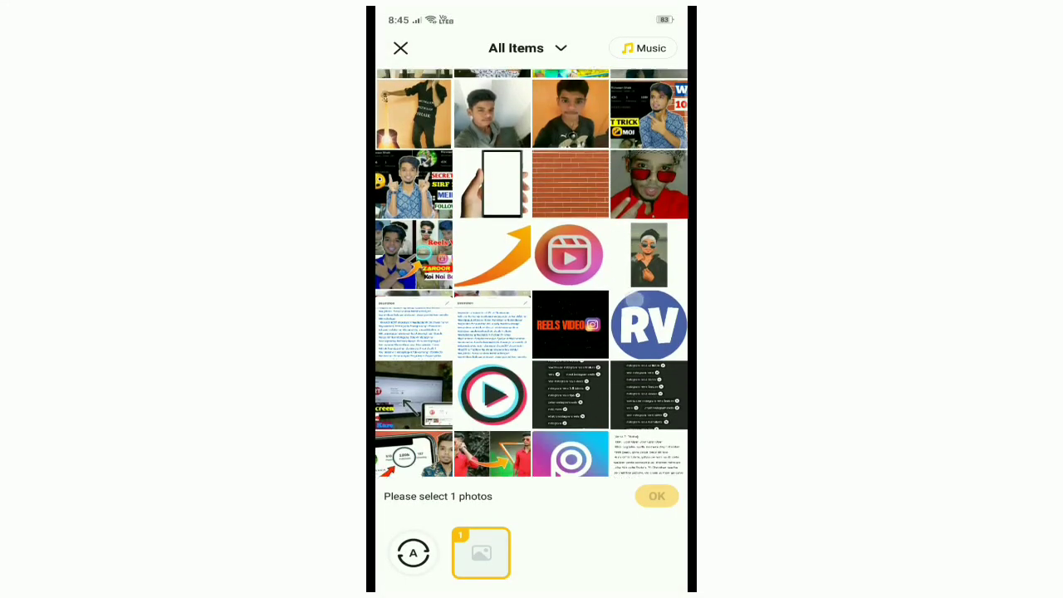
scroll(531, 274, down, 5)
scroll(532, 274, down, 5)
scroll(531, 274, down, 5)
scroll(531, 274, down, 5)
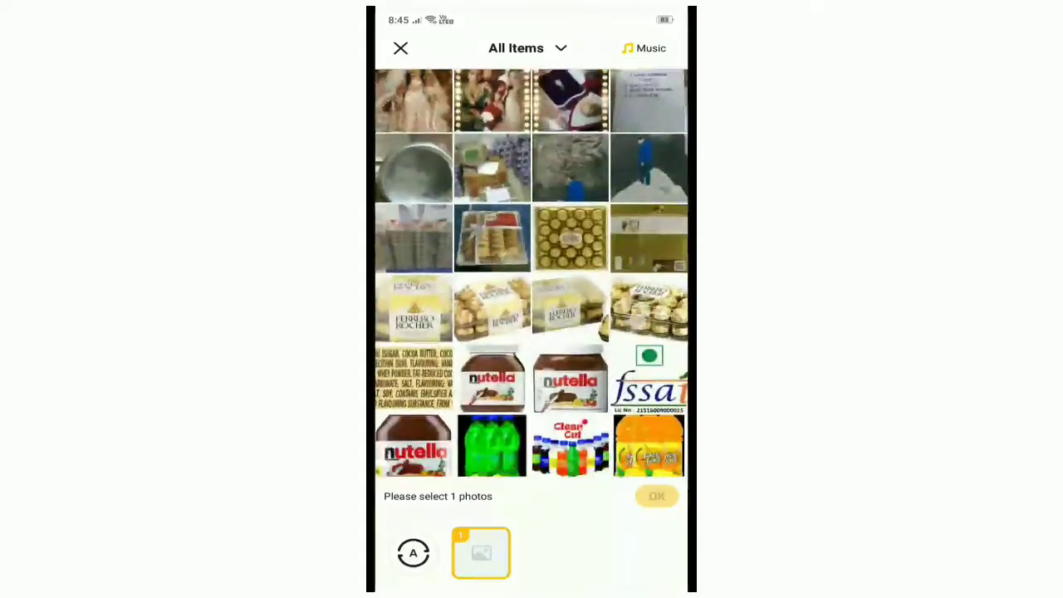
scroll(531, 274, down, 5)
scroll(531, 273, down, 5)
scroll(531, 274, down, 3)
scroll(531, 274, down, 5)
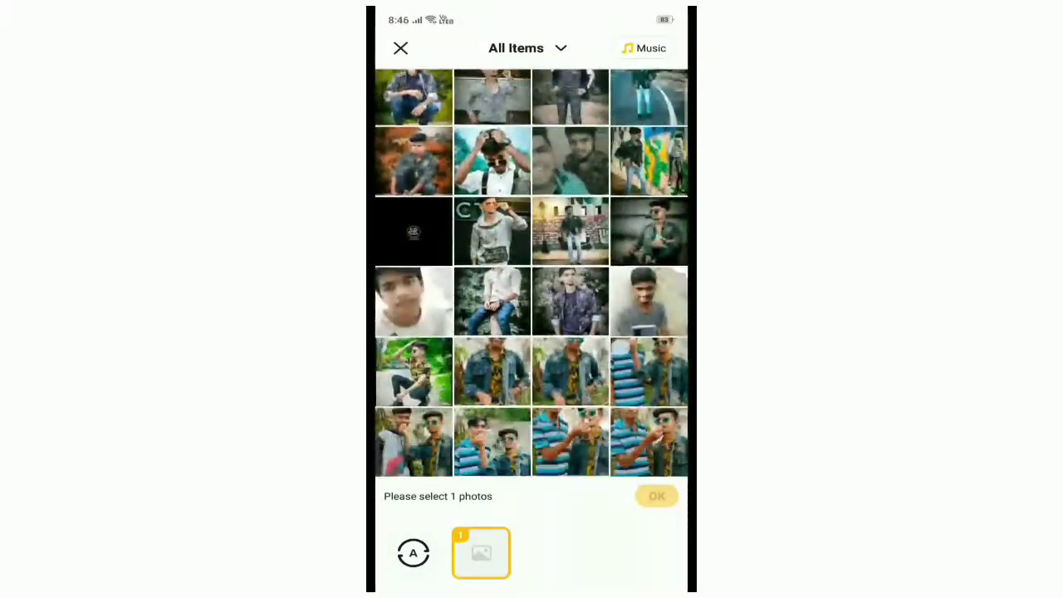
scroll(531, 273, down, 5)
scroll(532, 274, down, 5)
scroll(531, 274, down, 3)
scroll(531, 274, down, 3)
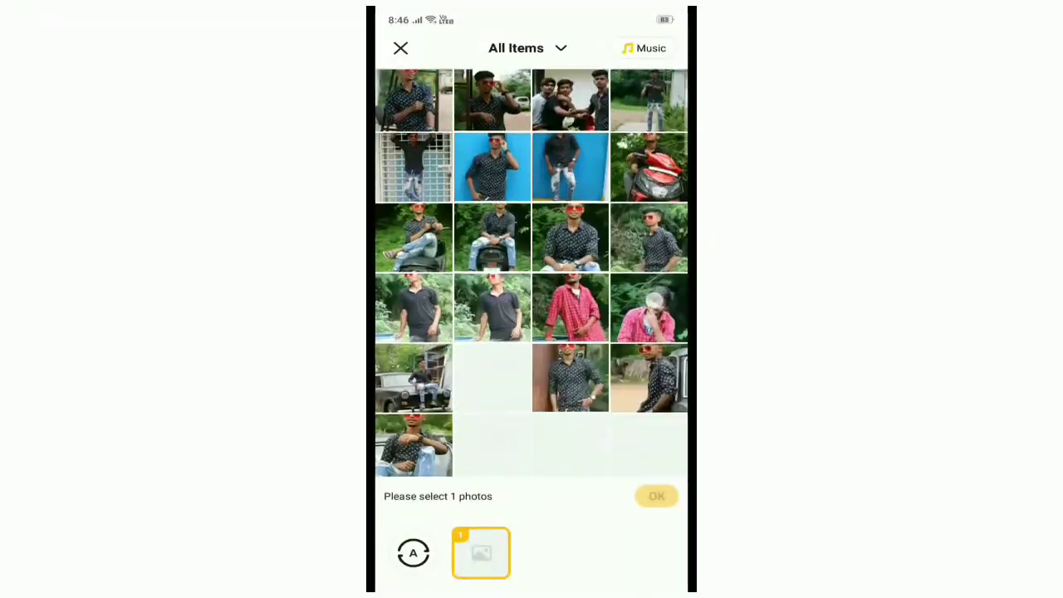
scroll(531, 274, down, 5)
scroll(532, 274, down, 5)
scroll(531, 274, down, 5)
scroll(531, 274, up, 1)
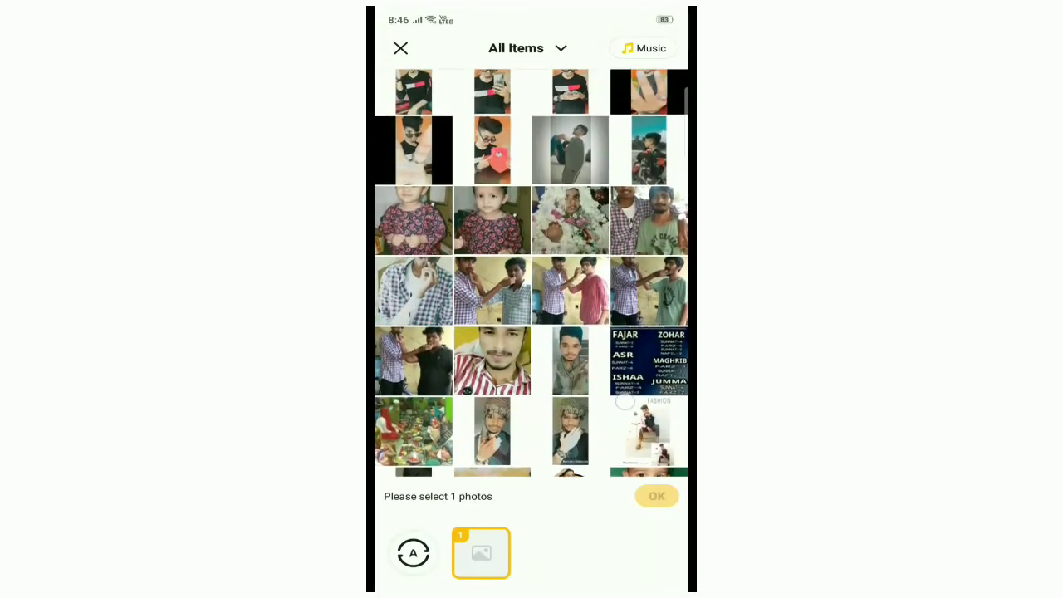
click(570, 359)
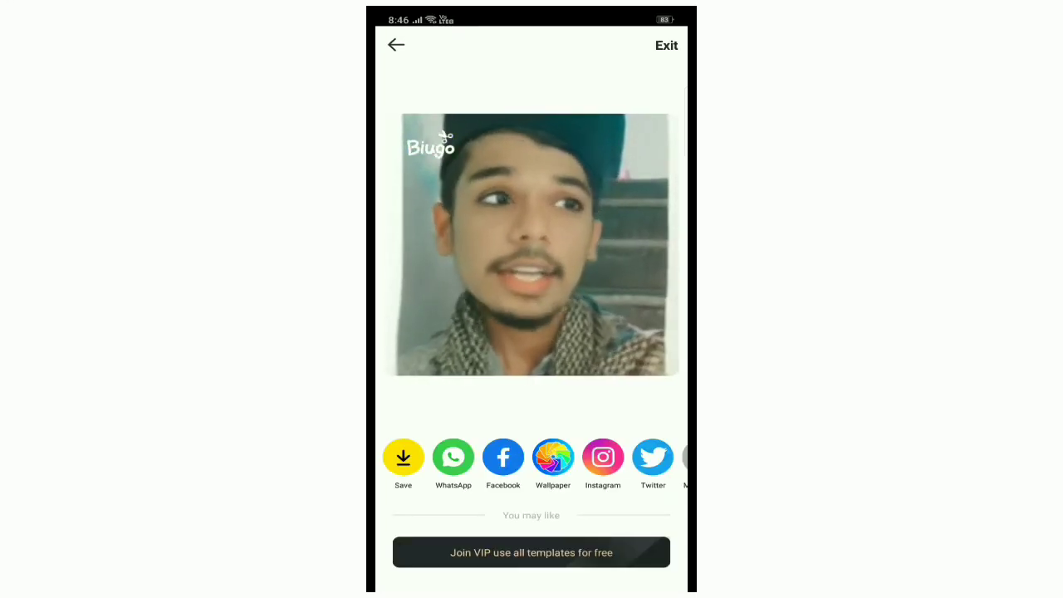
- Mute the phone's media volume and save the Maya Hee deepfake video to the gallery
key(XF86AudioRaiseVolume)
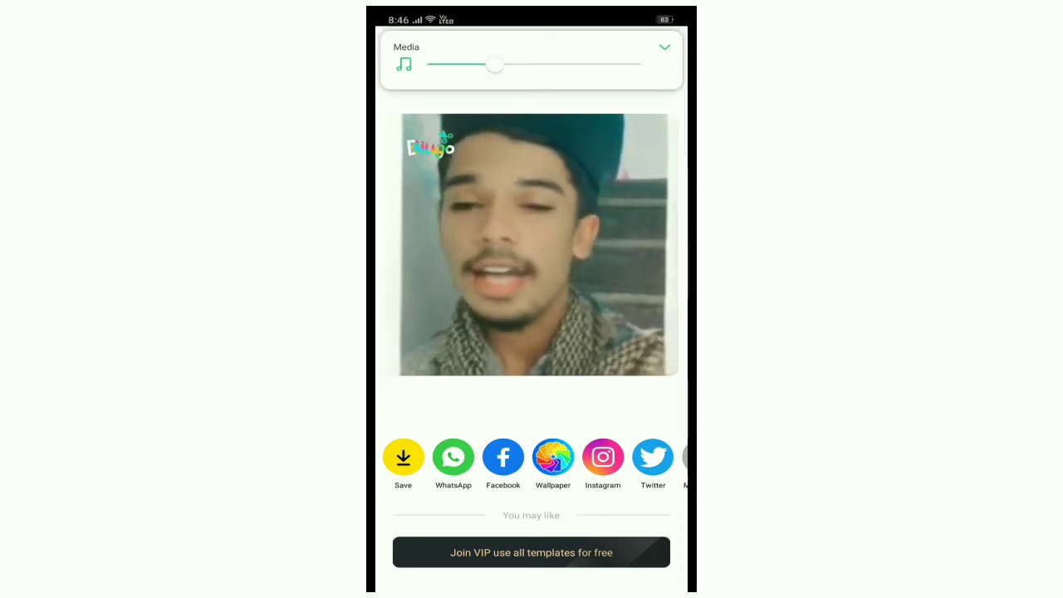
key(XF86AudioLowerVolume)
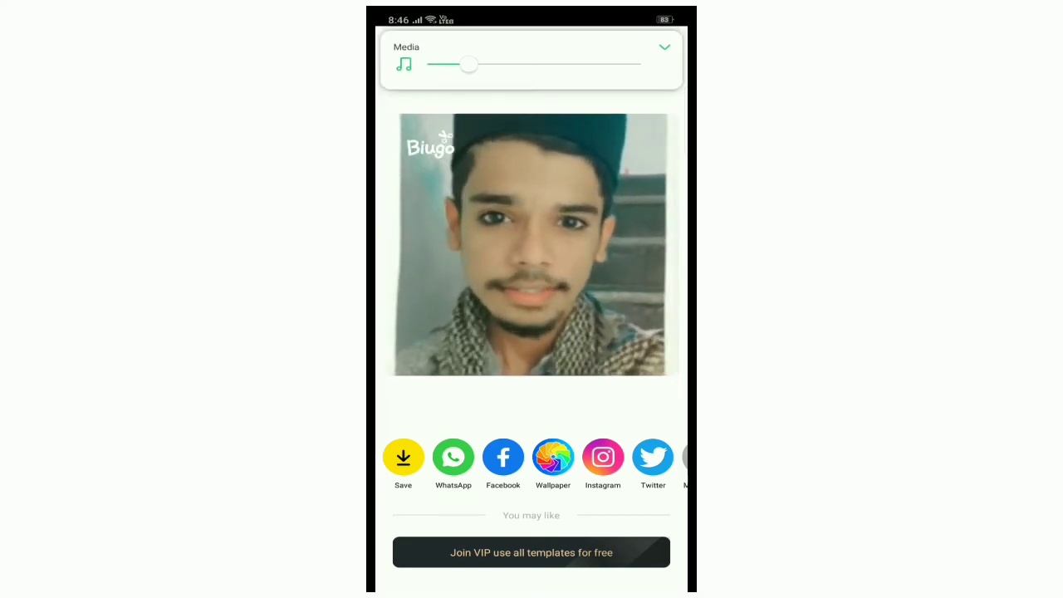
key(XF86AudioLowerVolume)
key(XF86AudioLowerVolume)
key(XF86AudioLowerVolume)
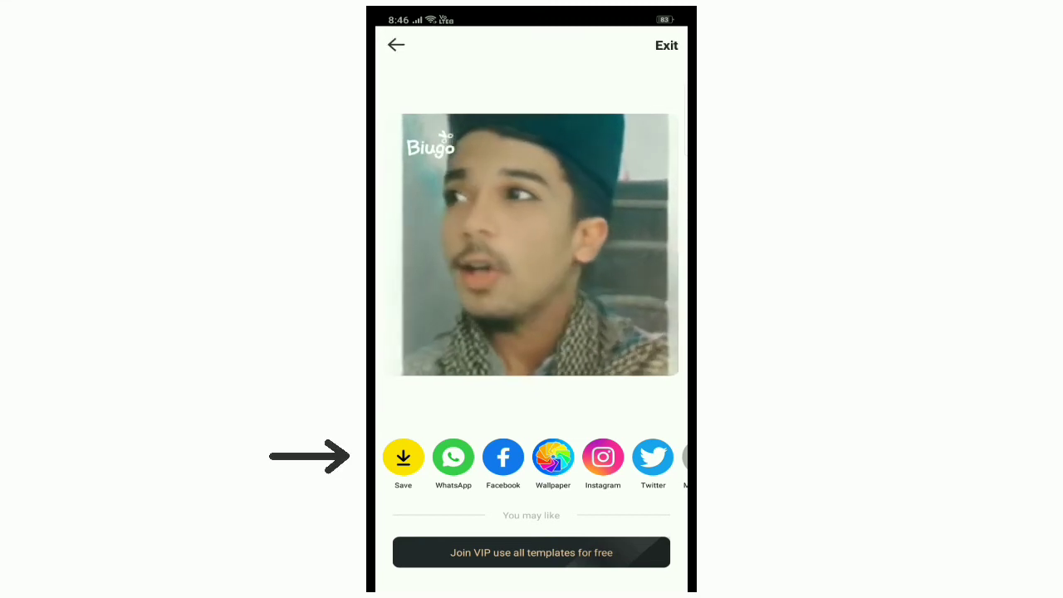
click(403, 457)
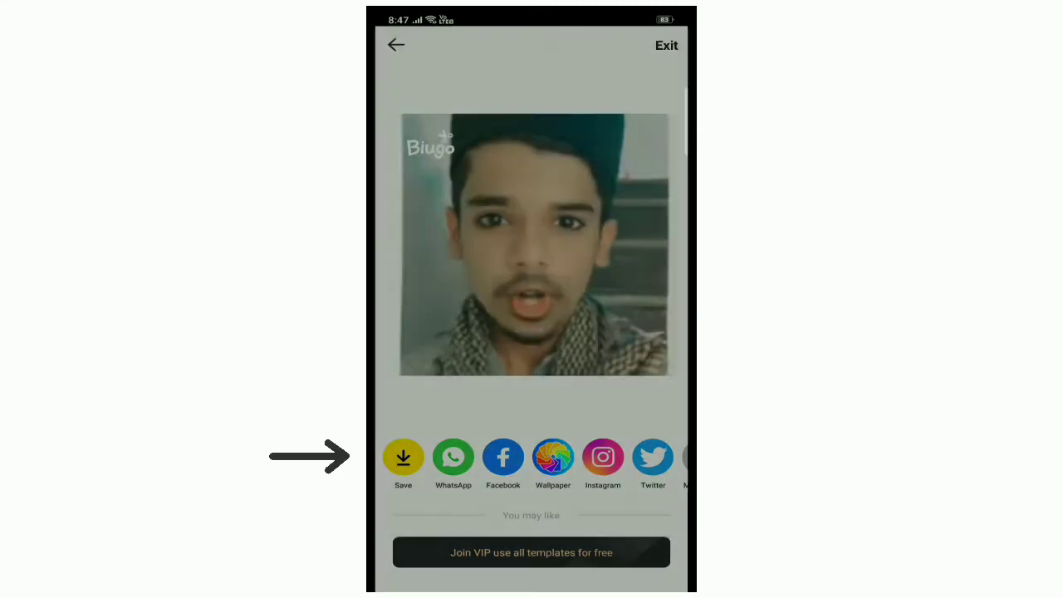